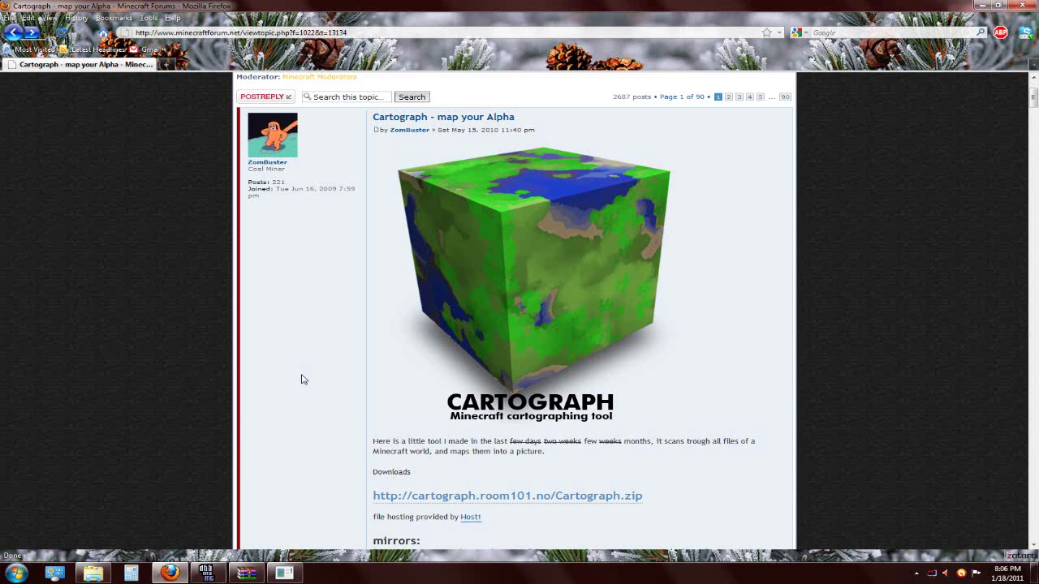
- Bring up the finished Cartograph window and dismiss its Done message with OK
{"action": "scroll", "coordinate": [301, 380], "scroll_direction": "up", "scroll_amount": 2}
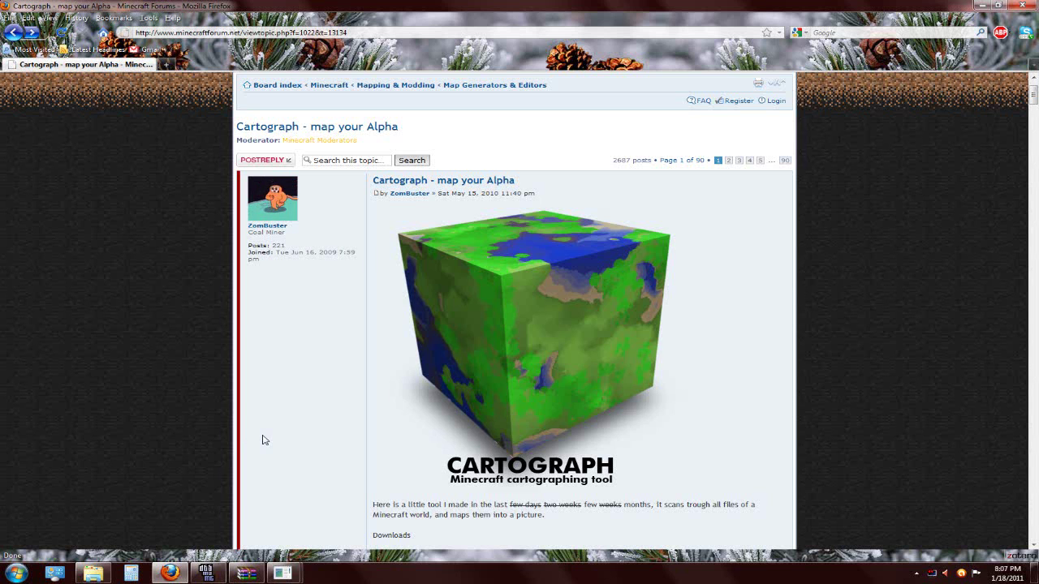
{"action": "left_click", "coordinate": [349, 537]}
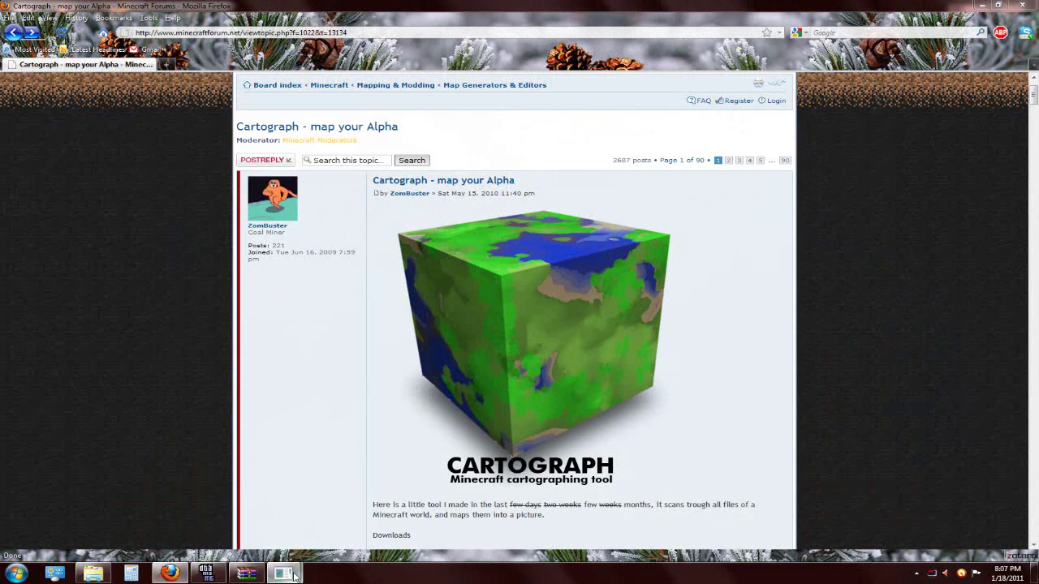
{"action": "left_click", "coordinate": [351, 511]}
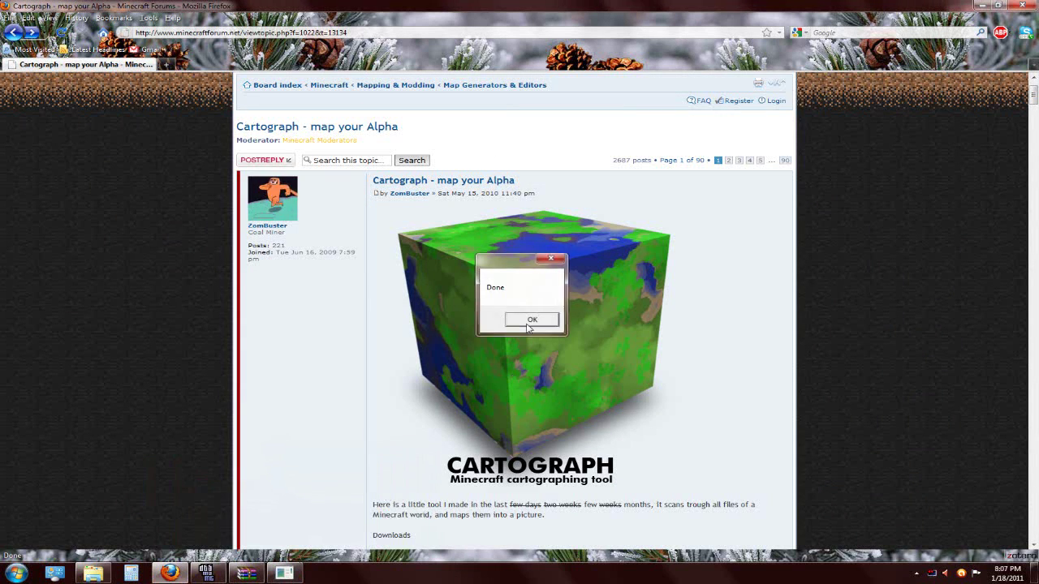
{"action": "left_click", "coordinate": [529, 319]}
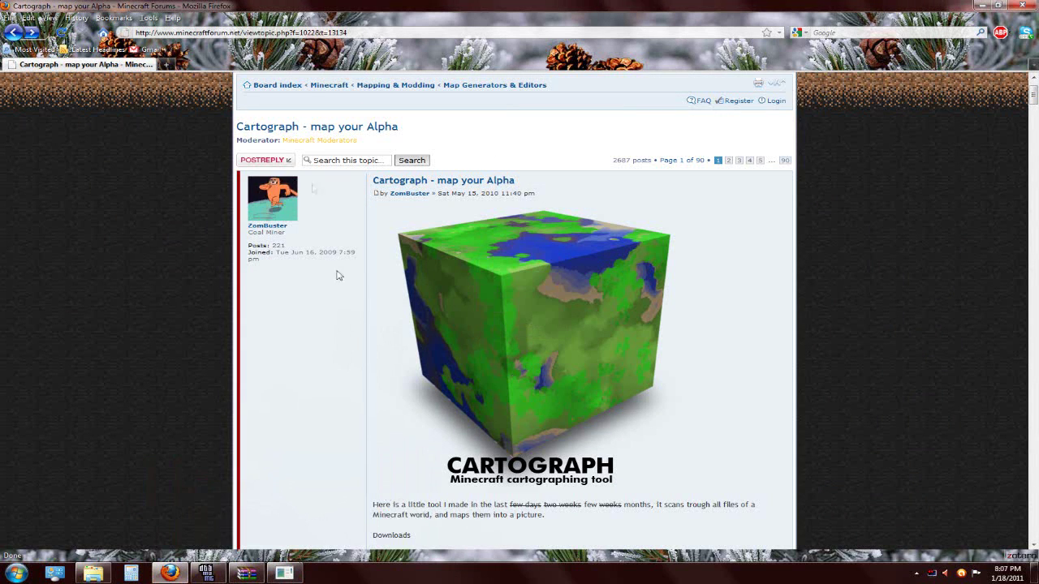
- Select the forum topic address in Firefox's address bar, then deselect it
{"action": "left_click_drag", "start_coordinate": [348, 32], "coordinate": [135, 32]}
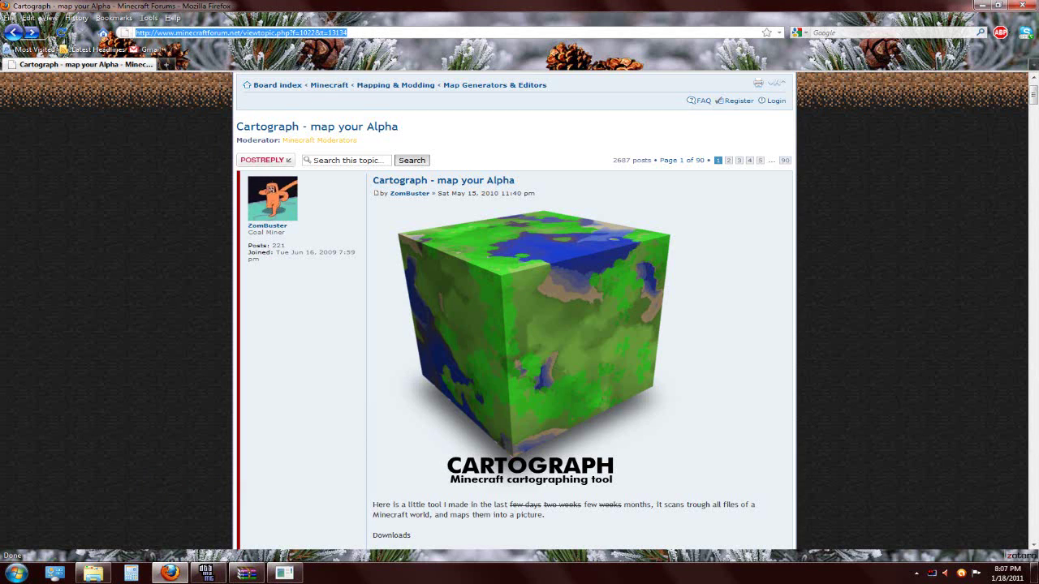
{"action": "left_click", "coordinate": [348, 33]}
{"action": "left_click_drag", "start_coordinate": [347, 32], "coordinate": [136, 33]}
{"action": "left_click", "coordinate": [194, 127]}
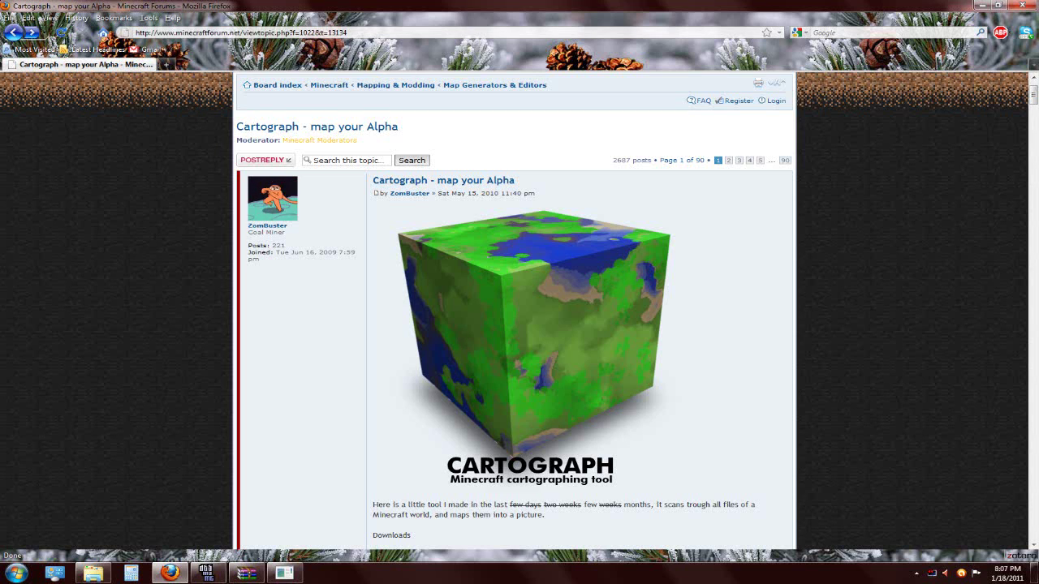
- Scroll the forum post to the Cartograph.zip download, mirrors and Visual C++ 2010 Redistributable link
{"action": "scroll", "coordinate": [612, 392], "scroll_direction": "down", "scroll_amount": 5}
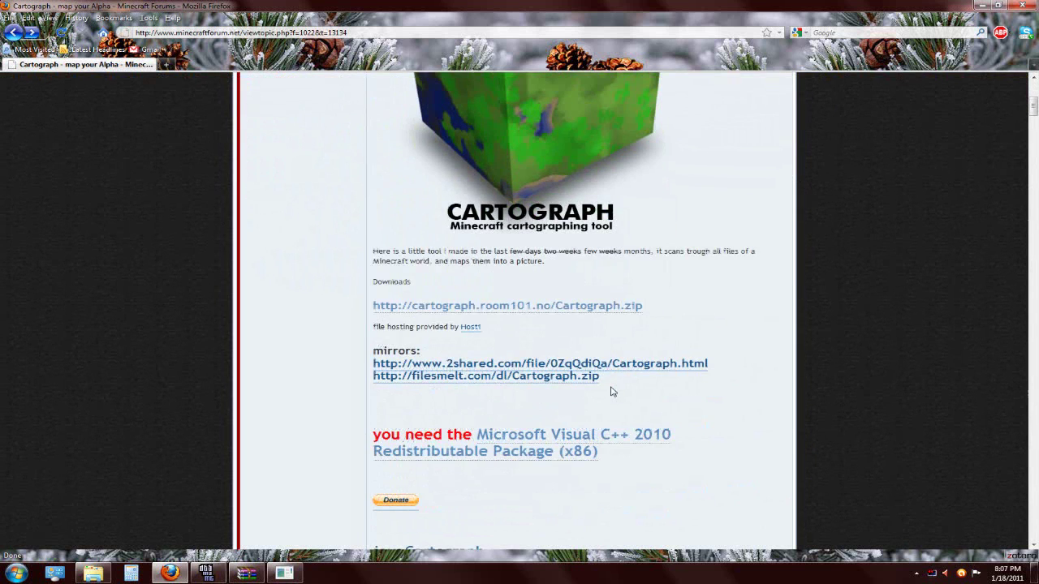
{"action": "scroll", "coordinate": [612, 392], "scroll_direction": "up", "scroll_amount": 4}
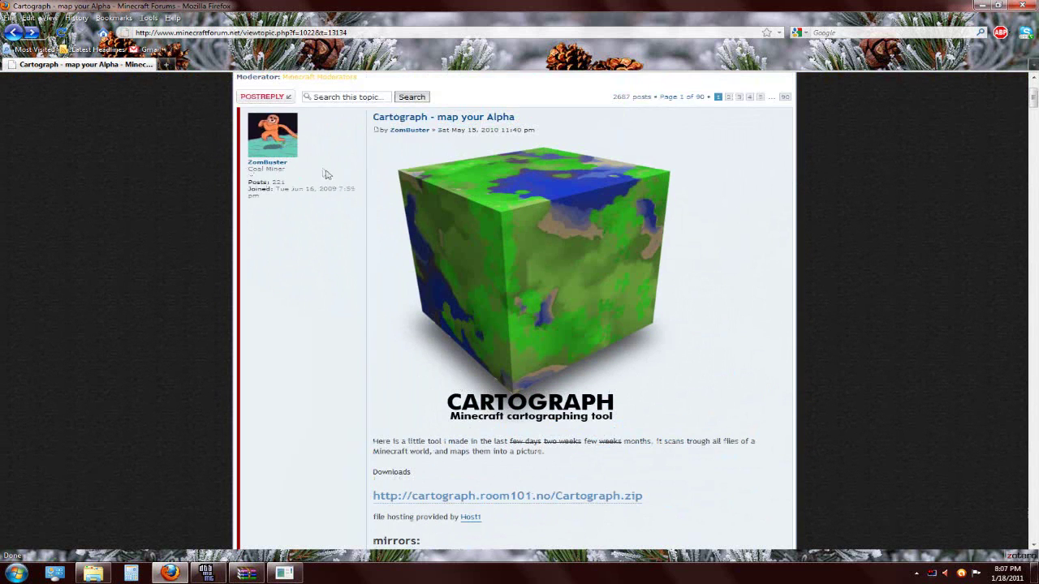
{"action": "scroll", "coordinate": [430, 250], "scroll_direction": "up", "scroll_amount": 3}
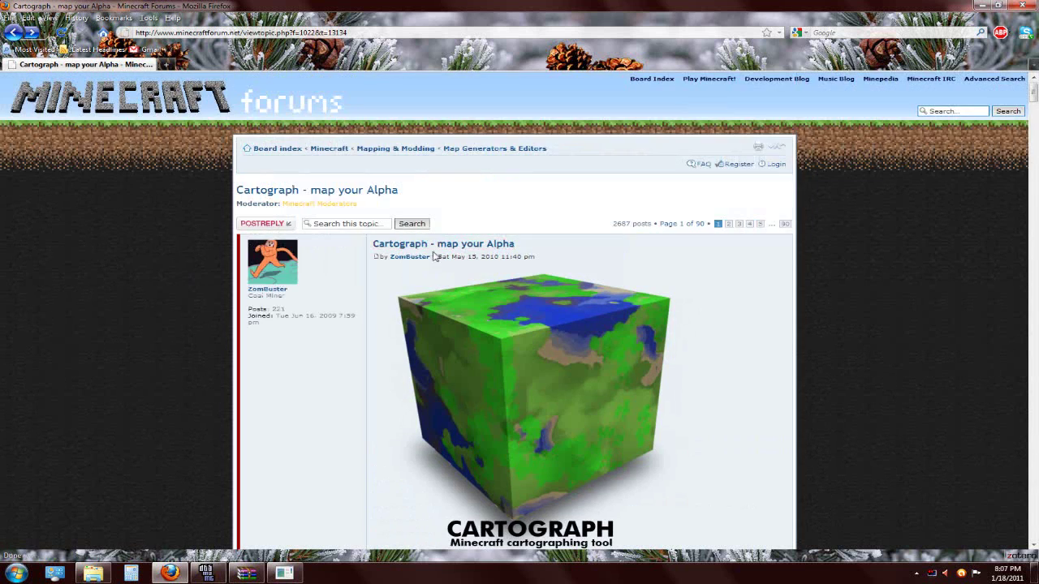
{"action": "scroll", "coordinate": [401, 369], "scroll_direction": "down", "scroll_amount": 5}
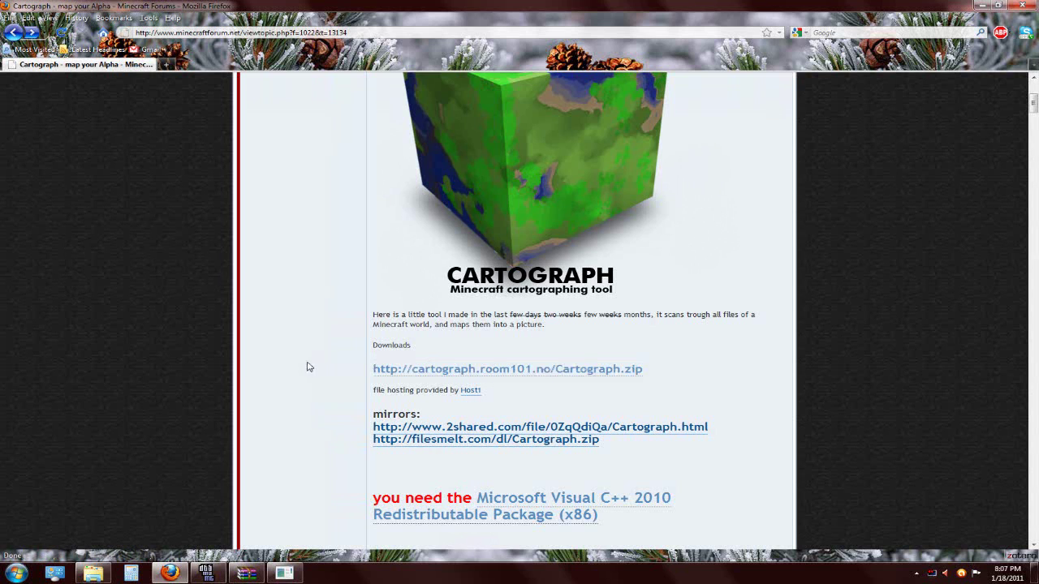
{"action": "scroll", "coordinate": [306, 369], "scroll_direction": "down", "scroll_amount": 3}
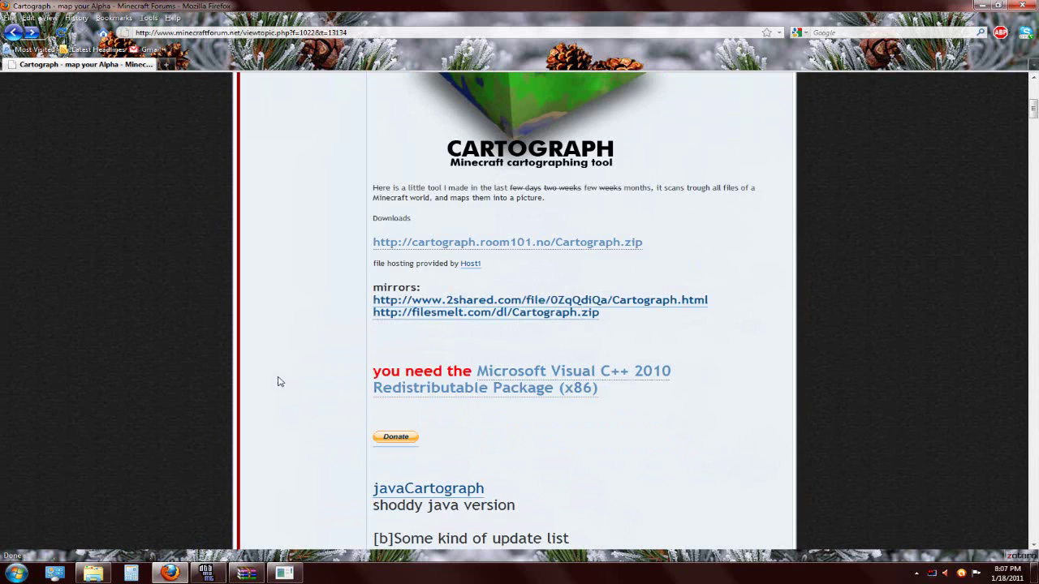
- Open the Visual C++ 2010 Redistributable (x86) download page, keeping English as the language
{"action": "left_click", "coordinate": [543, 396]}
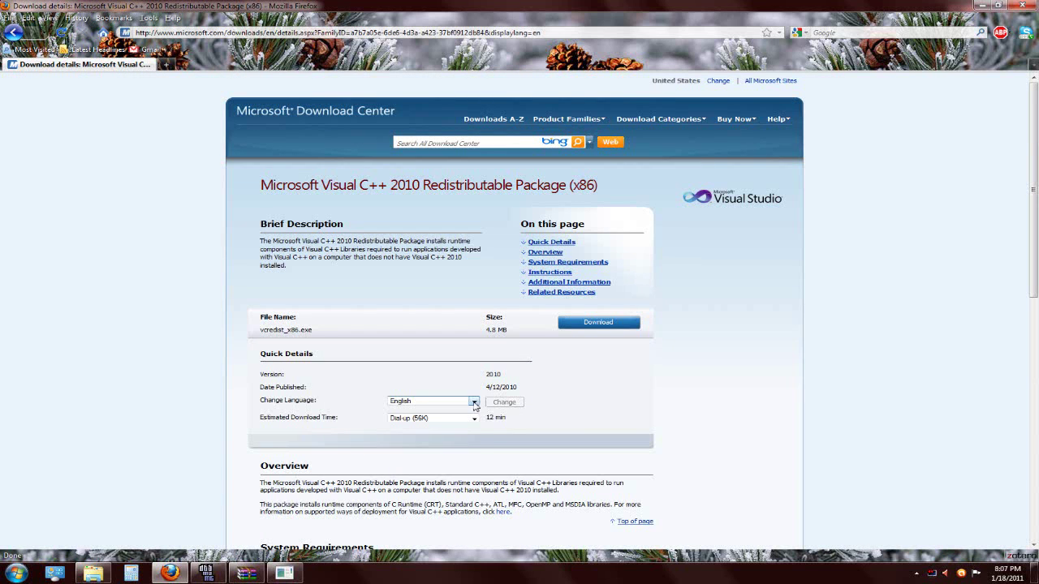
{"action": "left_click", "coordinate": [472, 400]}
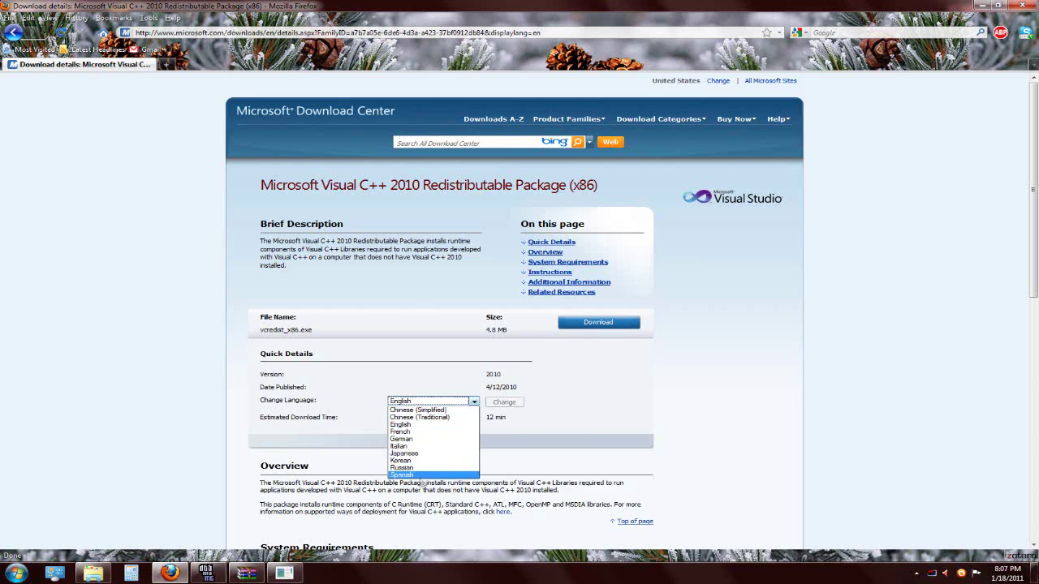
{"action": "left_click", "coordinate": [438, 425]}
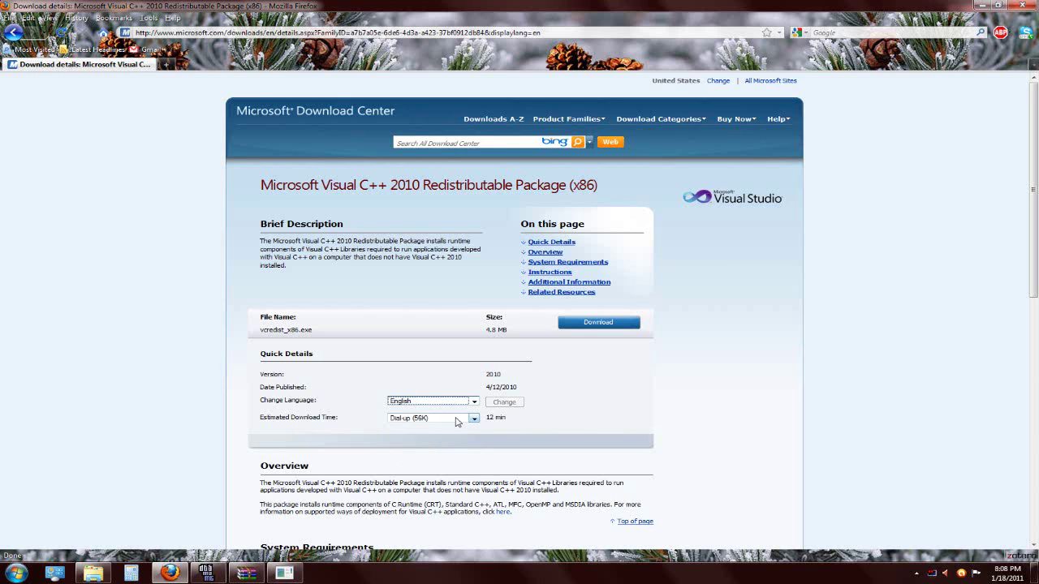
- Set the estimated download time to T1 (1.5M), then bring Cartograph.zip forward
{"action": "left_click", "coordinate": [459, 421]}
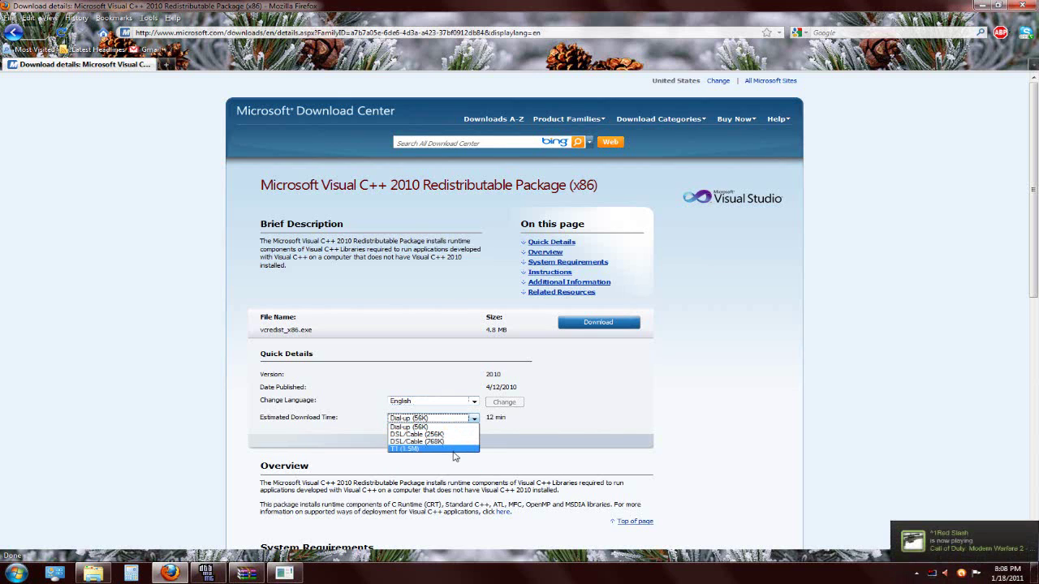
{"action": "left_click", "coordinate": [453, 449]}
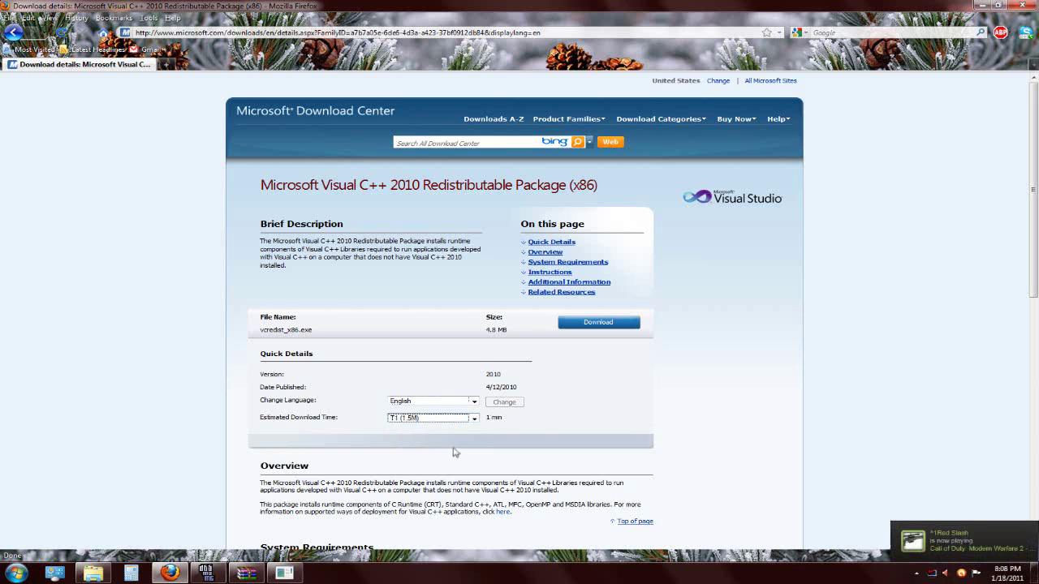
{"action": "left_click", "coordinate": [471, 420]}
{"action": "left_click", "coordinate": [472, 419]}
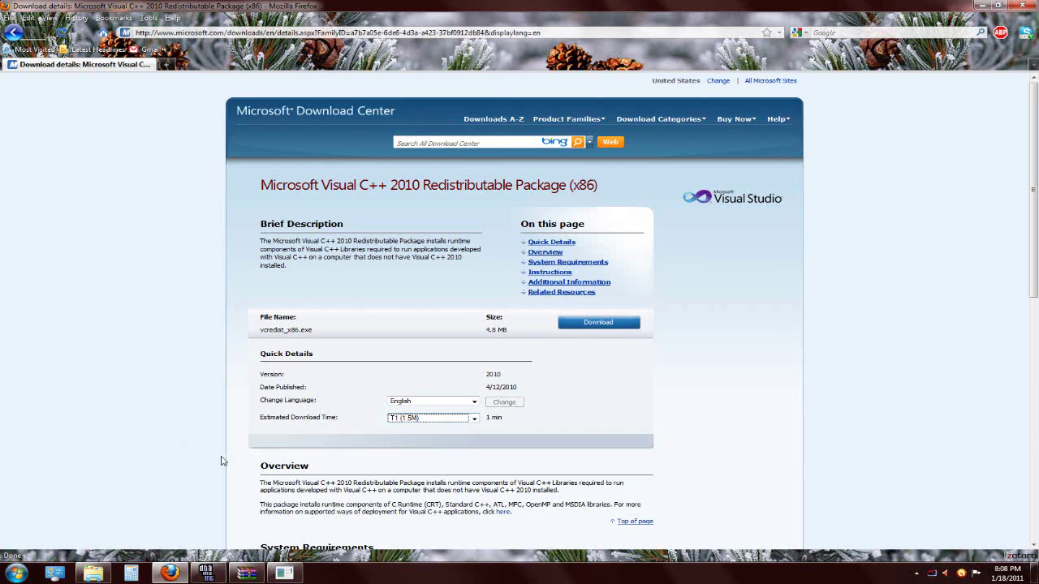
{"action": "left_click", "coordinate": [241, 576]}
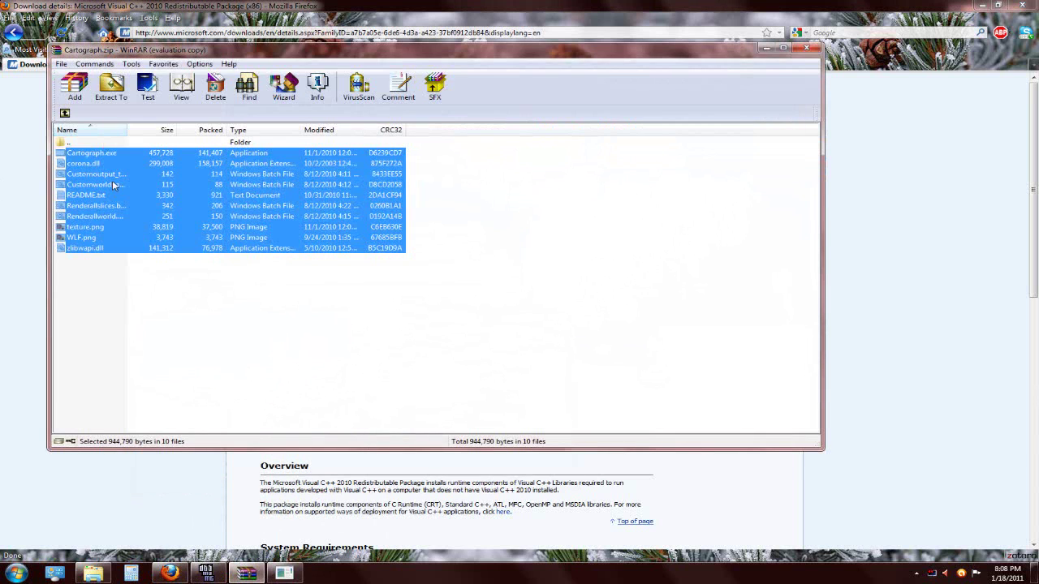
- Select all ten files in Cartograph.zip, then switch to the Explorer window
{"action": "left_click", "coordinate": [90, 292]}
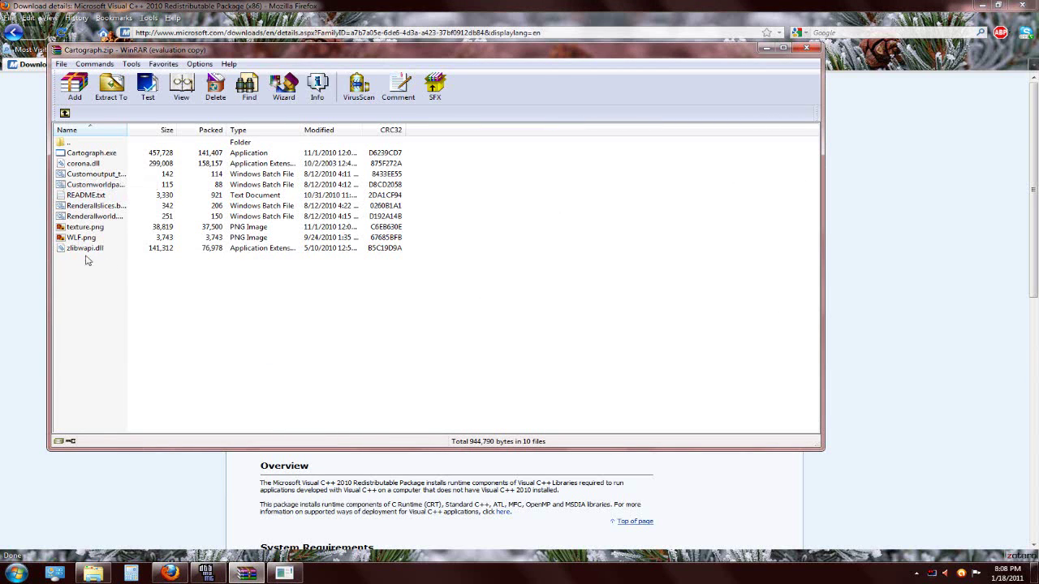
{"action": "left_click_drag", "start_coordinate": [106, 271], "coordinate": [79, 158]}
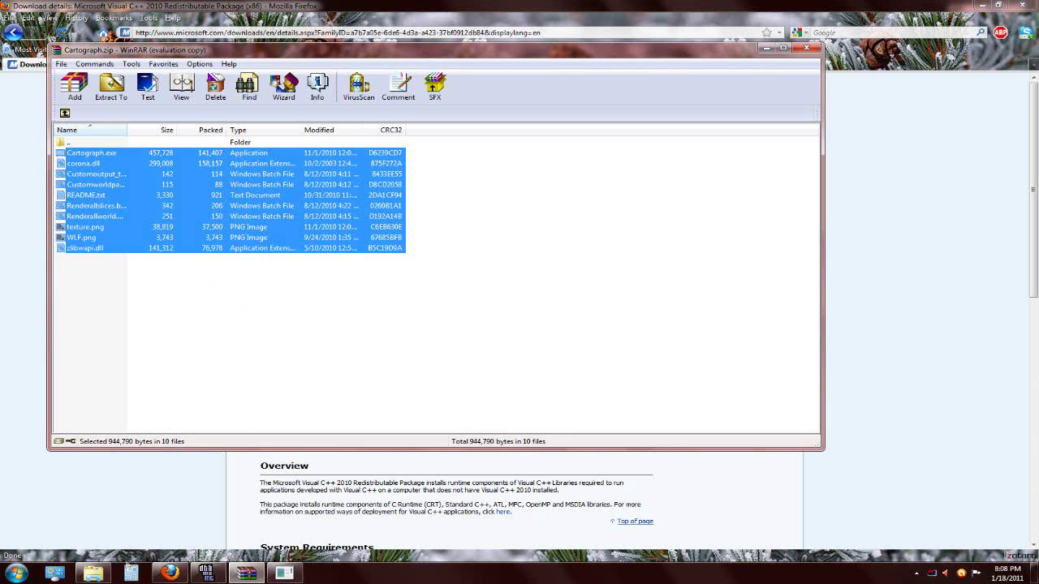
{"action": "left_click", "coordinate": [91, 572]}
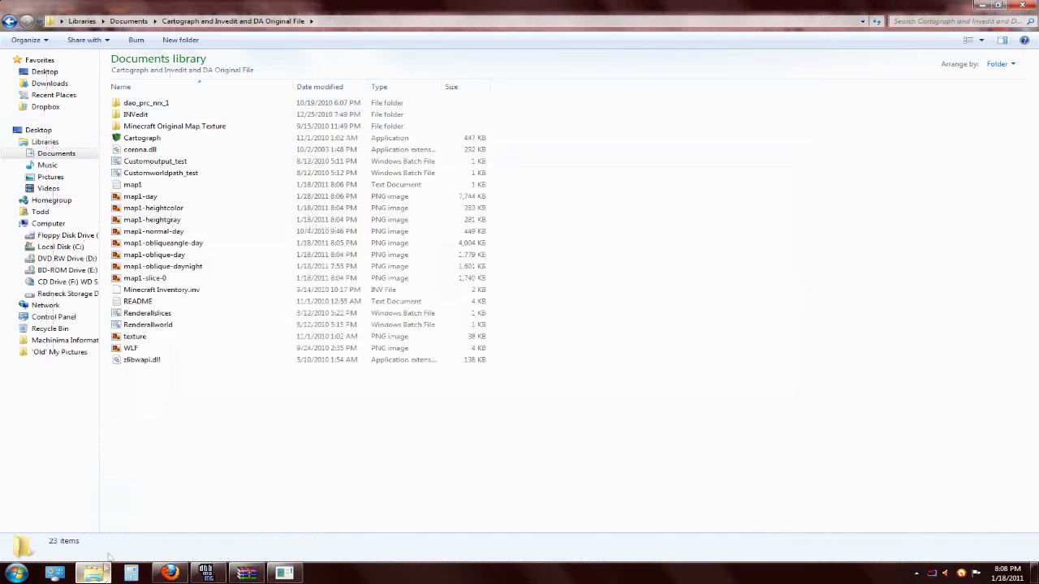
- Open the Documents 'Cartograph and Invedit and DA Original File' folder and close the Cartograph.zip window
{"action": "left_click", "coordinate": [57, 154]}
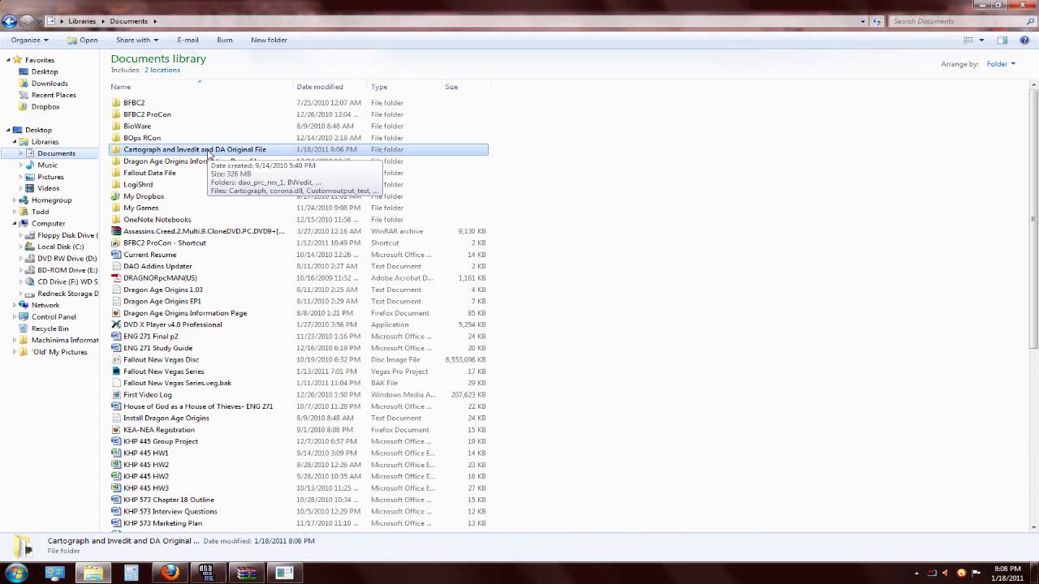
{"action": "double_click", "coordinate": [204, 152]}
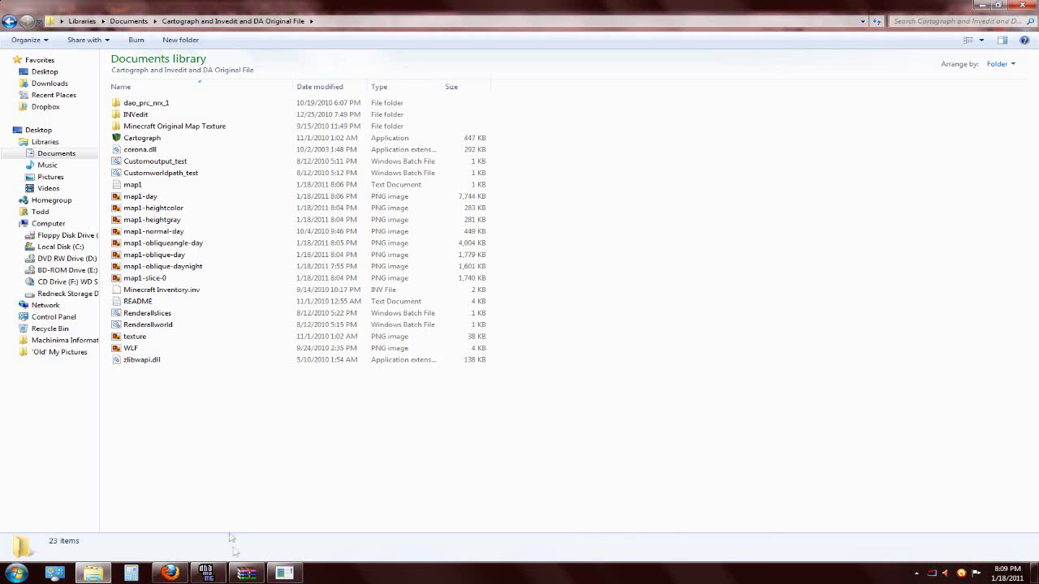
{"action": "left_click", "coordinate": [246, 573]}
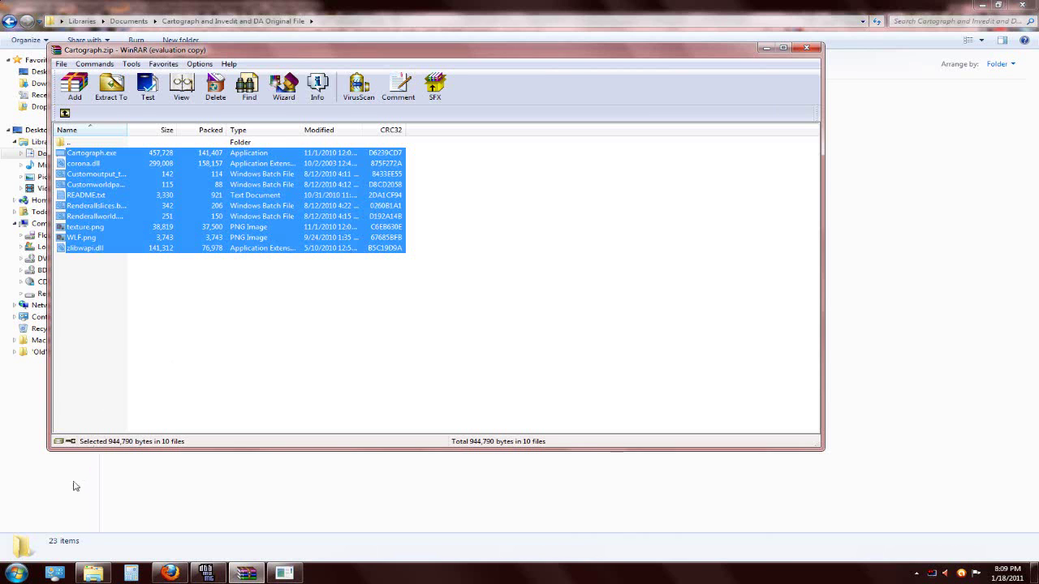
{"action": "key", "text": "alt+F4"}
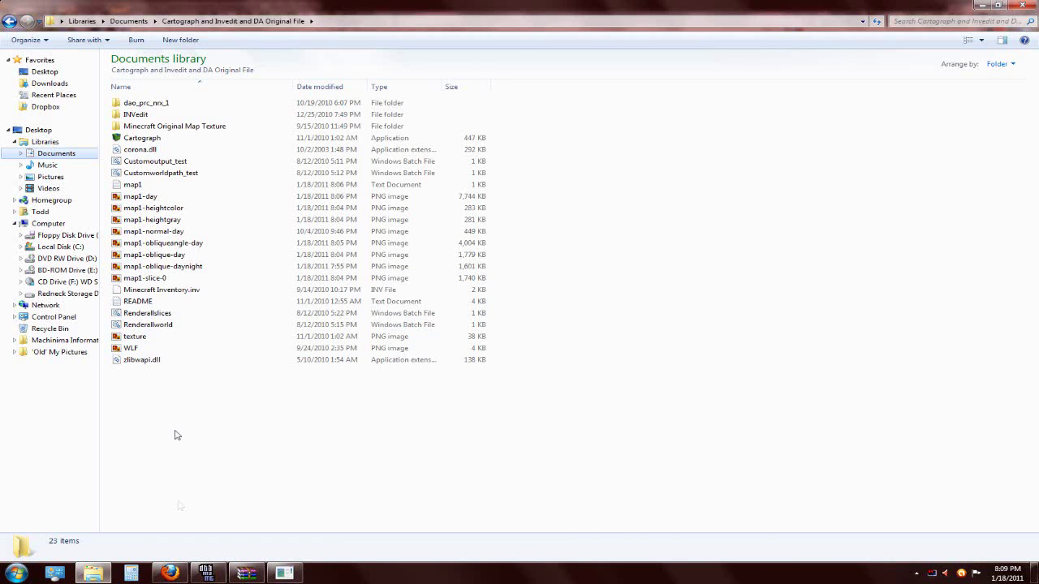
- Deselect the files in Cartograph.zip and return to the extracted Cartograph folder and window
{"action": "left_click", "coordinate": [237, 574]}
{"action": "left_click", "coordinate": [162, 293]}
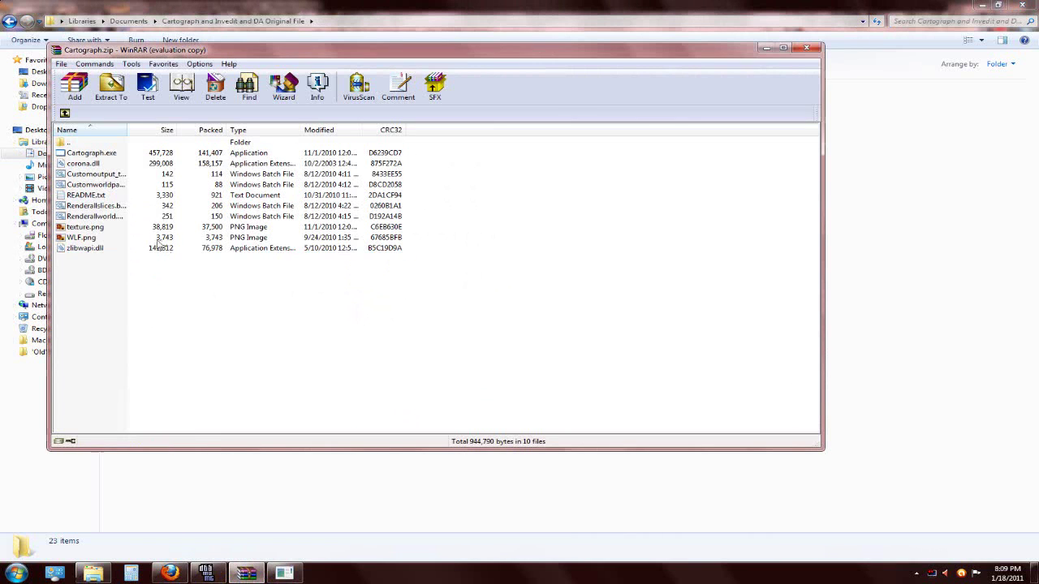
{"action": "left_click", "coordinate": [136, 506]}
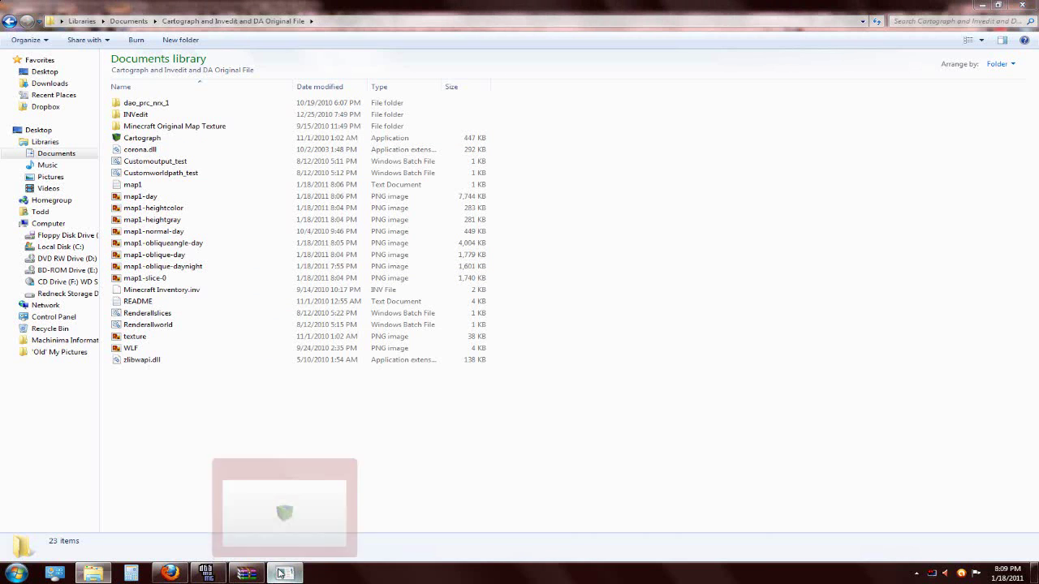
{"action": "left_click", "coordinate": [284, 507]}
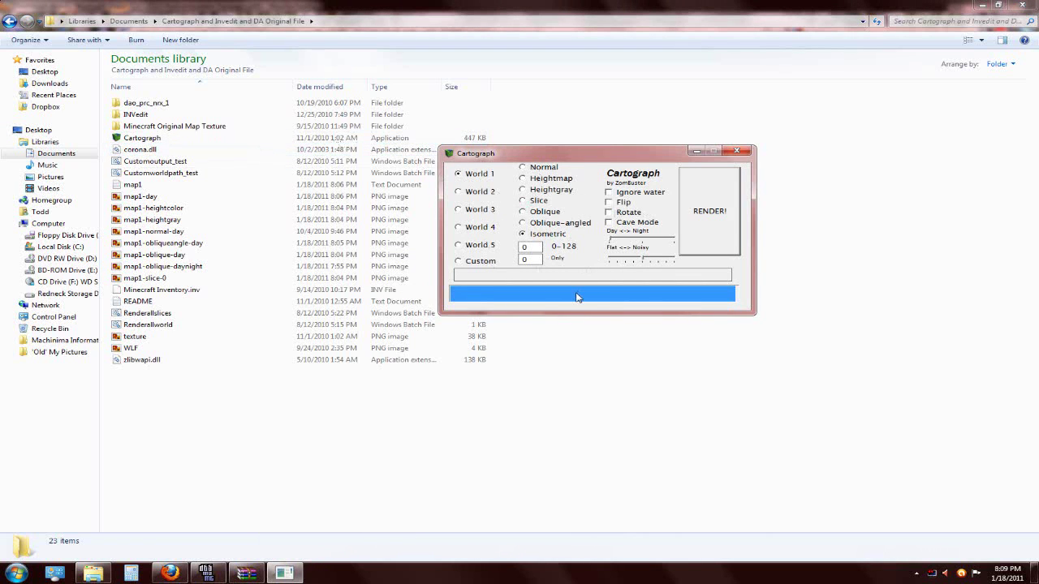
- Set Cartograph to the Normal render mode and World 1, after trying Slice and Custom
{"action": "left_click", "coordinate": [523, 201]}
{"action": "left_click", "coordinate": [522, 167]}
{"action": "left_click", "coordinate": [460, 261]}
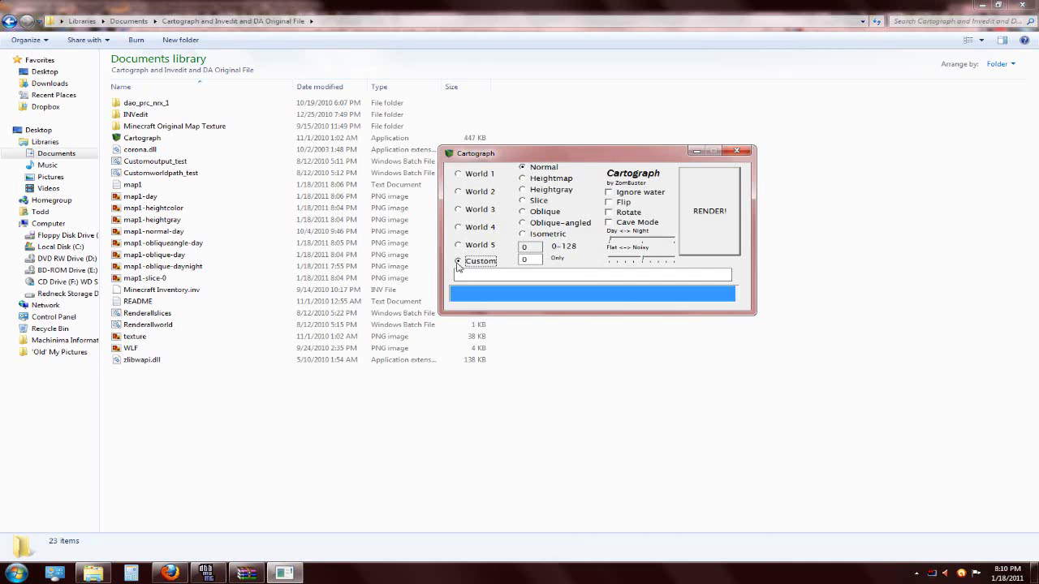
{"action": "left_click", "coordinate": [459, 174]}
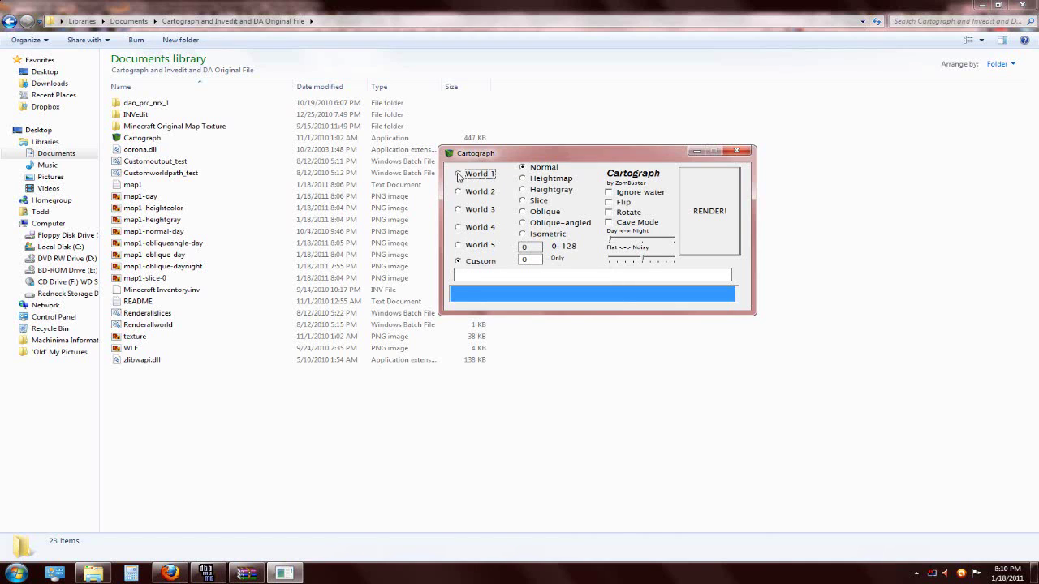